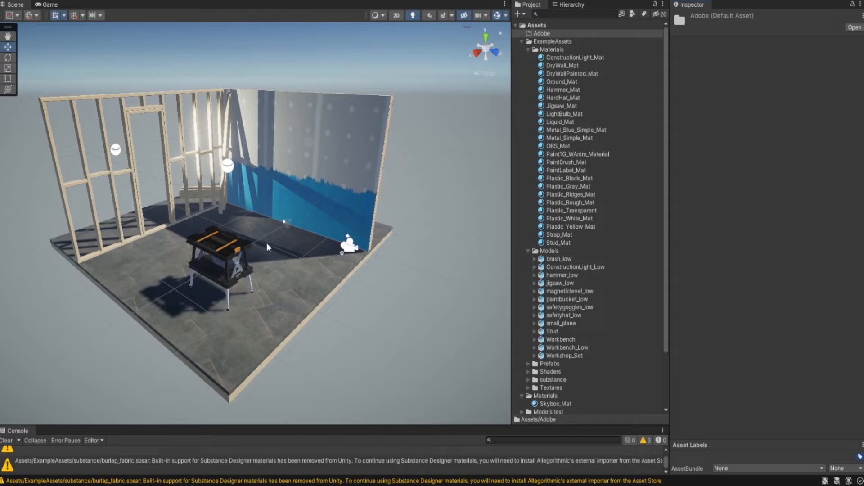
Switch to the Unity Asset Store page in the browser and open the Substance 3D for Unity package in the Unity Editor.
{"action": "mouse_move", "coordinate": [98, 481]}
{"action": "left_click", "coordinate": [154, 445]}
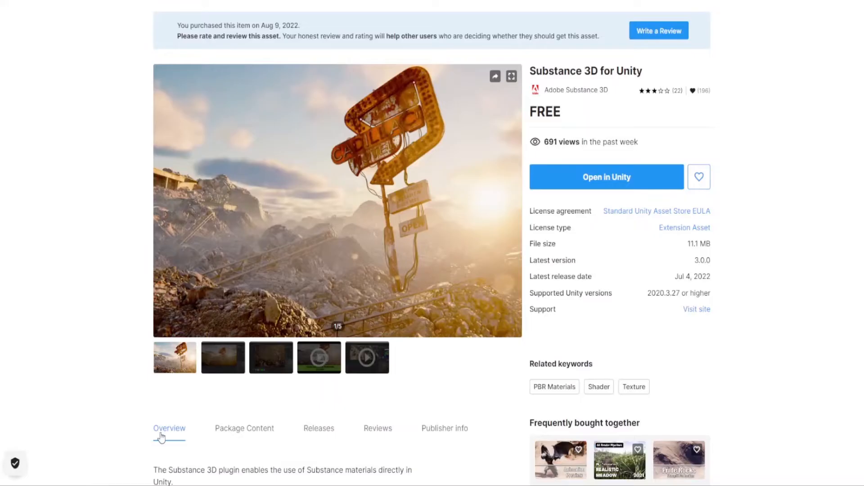
{"action": "scroll", "coordinate": [577, 176], "scroll_direction": "up", "scroll_amount": 3}
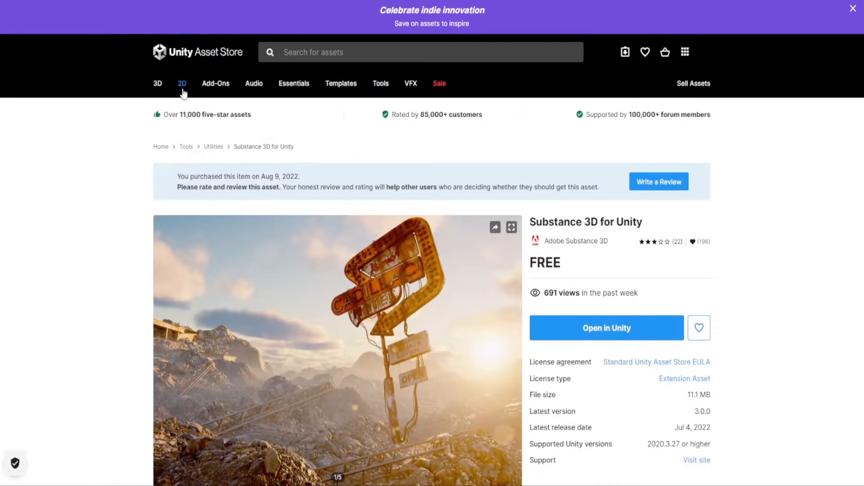
{"action": "scroll", "coordinate": [755, 255], "scroll_direction": "down", "scroll_amount": 1}
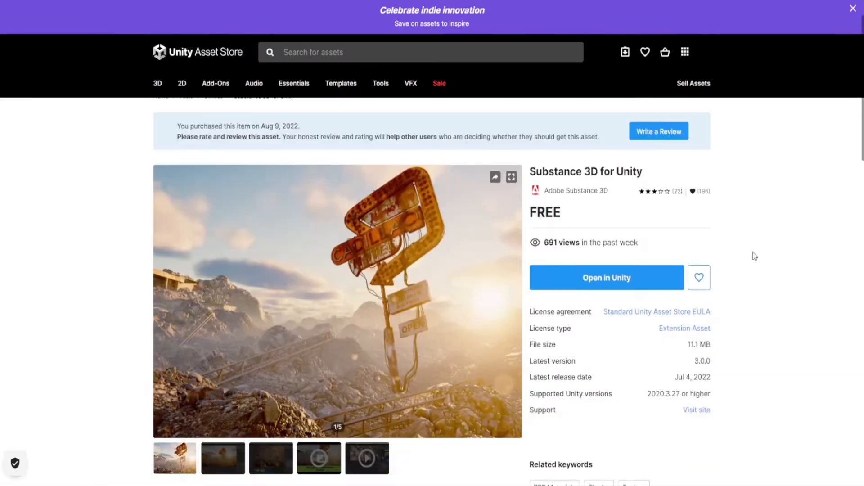
{"action": "left_click", "coordinate": [602, 281]}
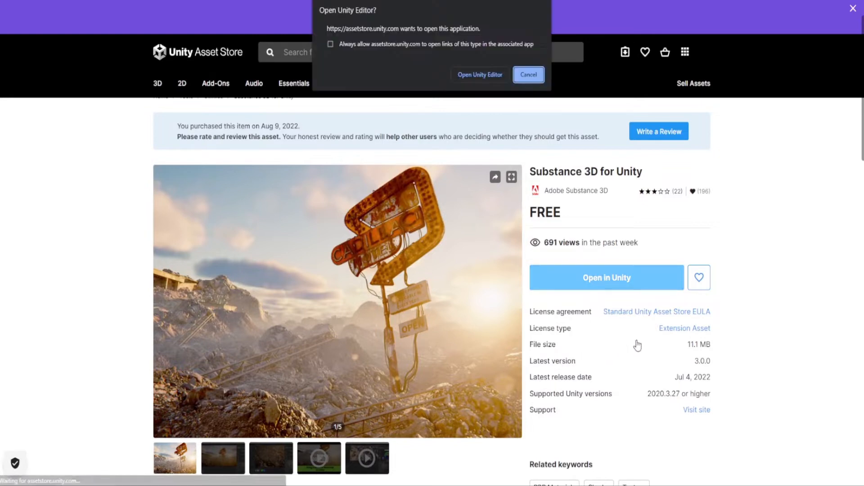
{"action": "left_click", "coordinate": [468, 75]}
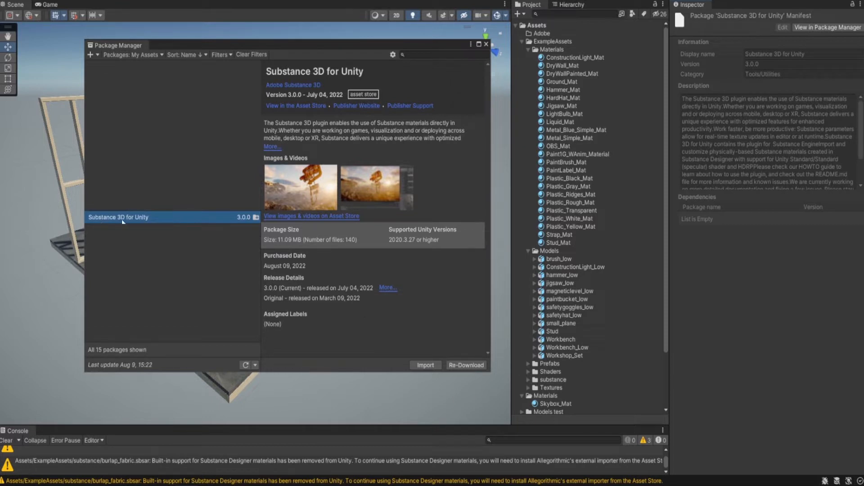
Import all files of the Substance 3D for Unity package into the project and close the Package Manager.
{"action": "left_click", "coordinate": [420, 367]}
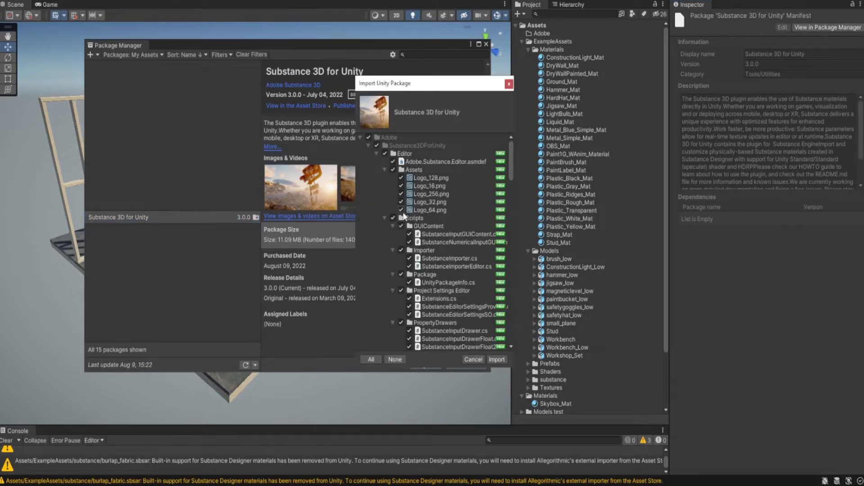
{"action": "scroll", "coordinate": [423, 225], "scroll_direction": "down", "scroll_amount": 10}
{"action": "scroll", "coordinate": [430, 256], "scroll_direction": "down", "scroll_amount": 10}
{"action": "left_click", "coordinate": [496, 360]}
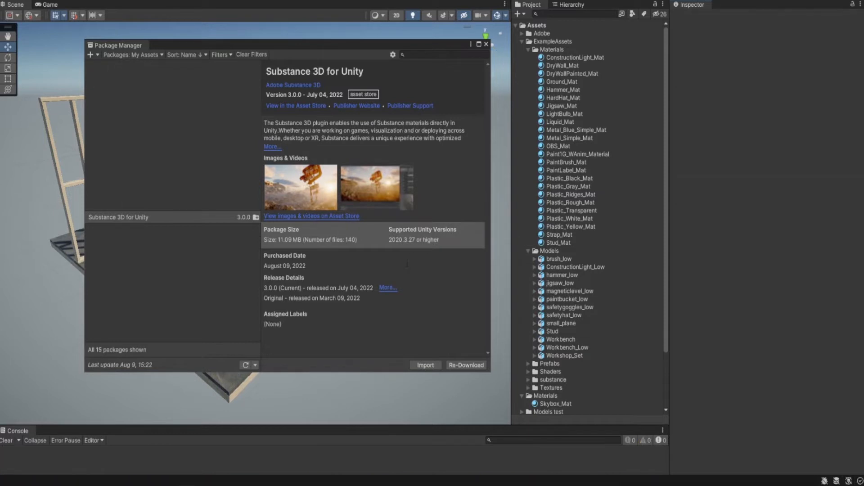
{"action": "left_click", "coordinate": [486, 44]}
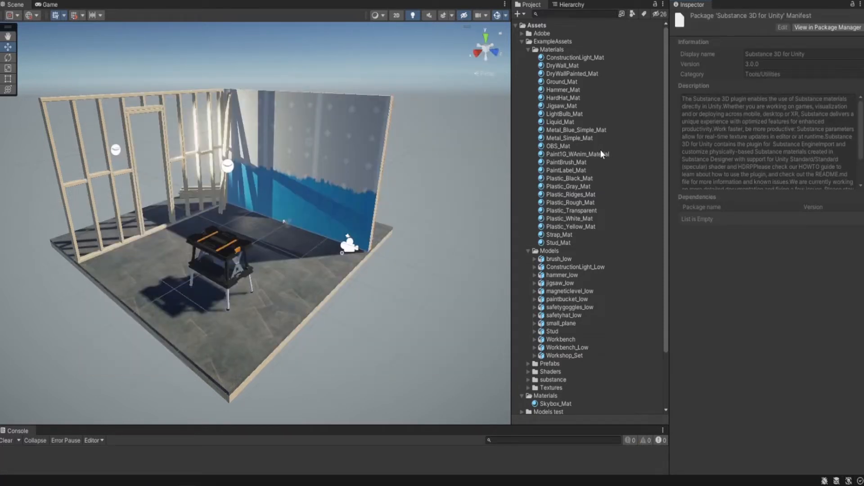
Show the project's ExampleAssets folder in File Explorer and delete everything inside its substance folder.
{"action": "right_click", "coordinate": [544, 49]}
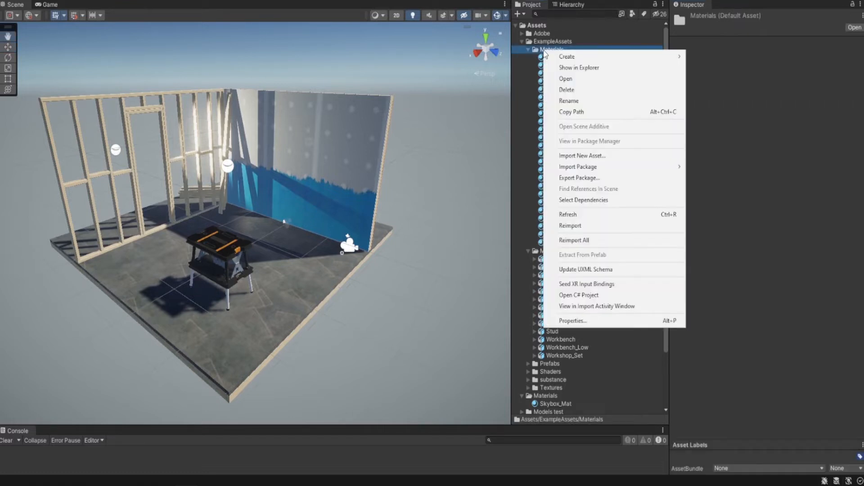
{"action": "mouse_move", "coordinate": [581, 62]}
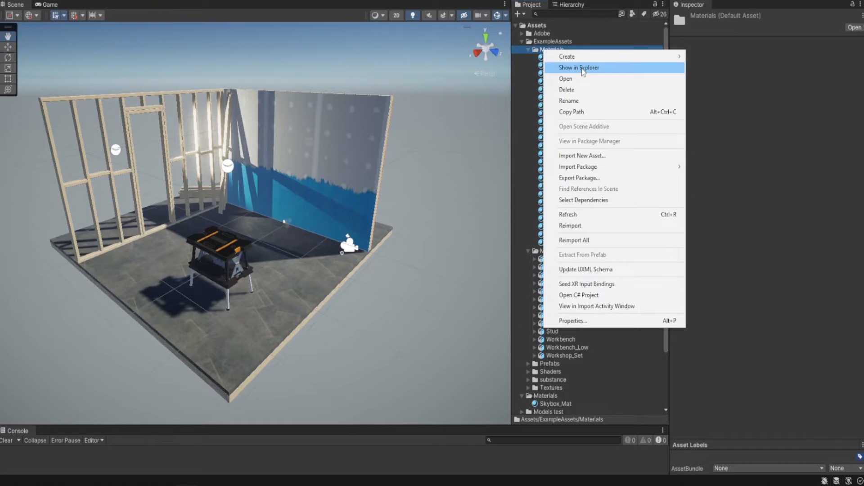
{"action": "left_click", "coordinate": [583, 68]}
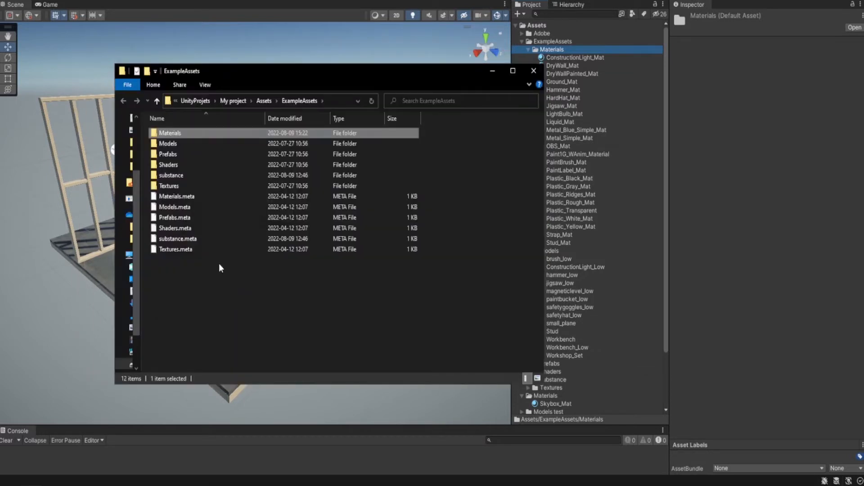
{"action": "left_click", "coordinate": [181, 175]}
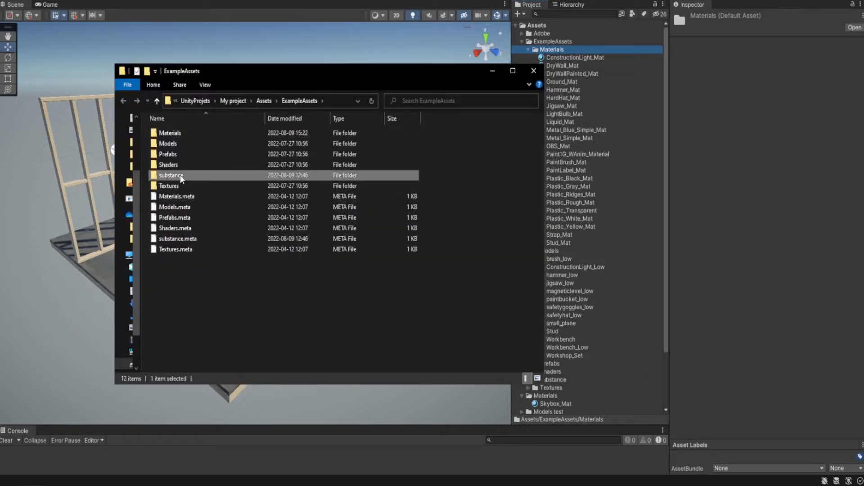
{"action": "double_click", "coordinate": [182, 177]}
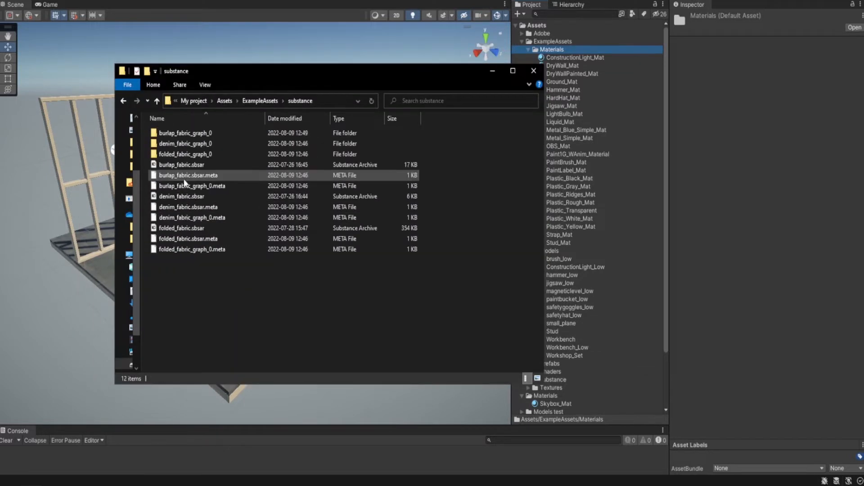
{"action": "key", "text": "ctrl+a"}
{"action": "key", "text": "Delete"}
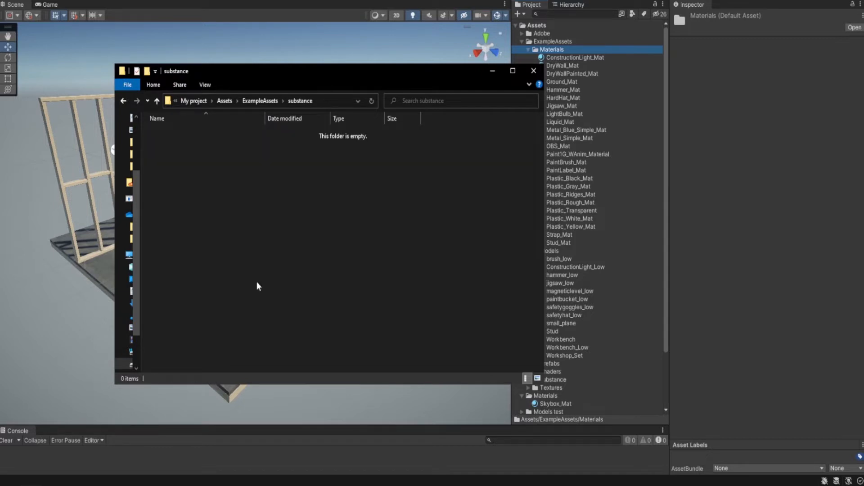
Bring up the map folder in File Explorer and select its three Substance Archive files for copying.
{"action": "mouse_move", "coordinate": [54, 482]}
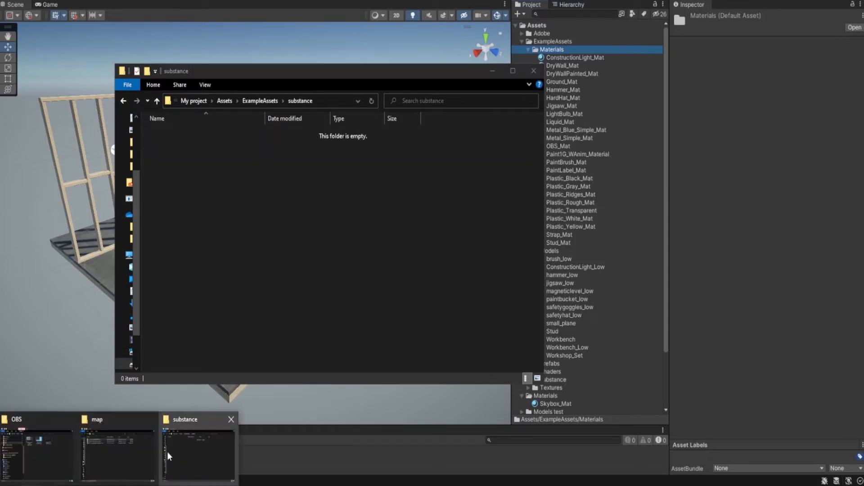
{"action": "left_click", "coordinate": [142, 446]}
{"action": "left_click_drag", "start_coordinate": [378, 299], "coordinate": [288, 167]}
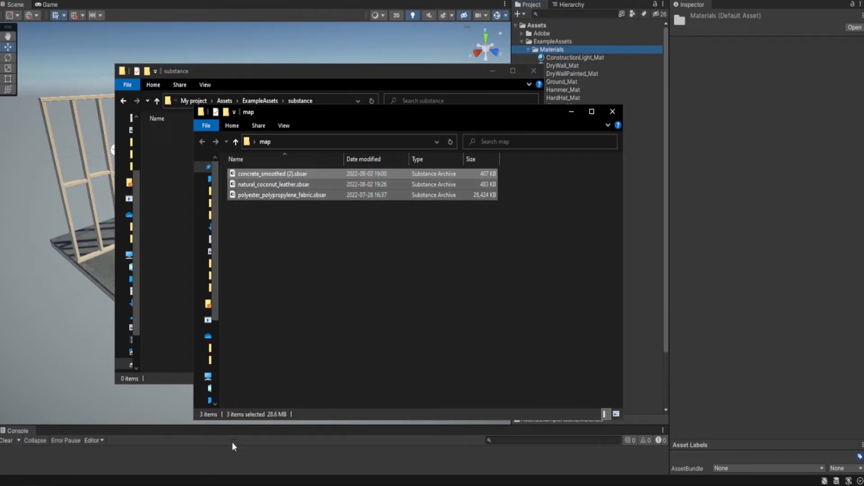
Switch to the Adobe Substance 3D Assets site in the browser and look through the Metal and Stone materials.
{"action": "mouse_move", "coordinate": [95, 478]}
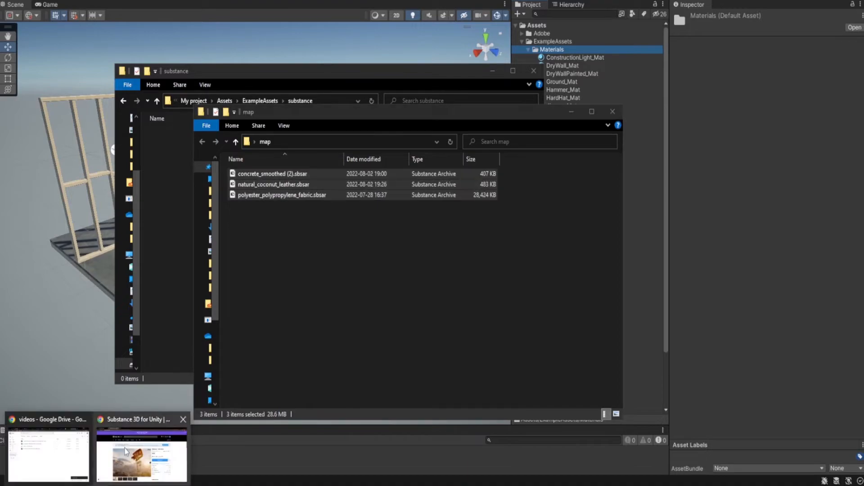
{"action": "left_click", "coordinate": [142, 450]}
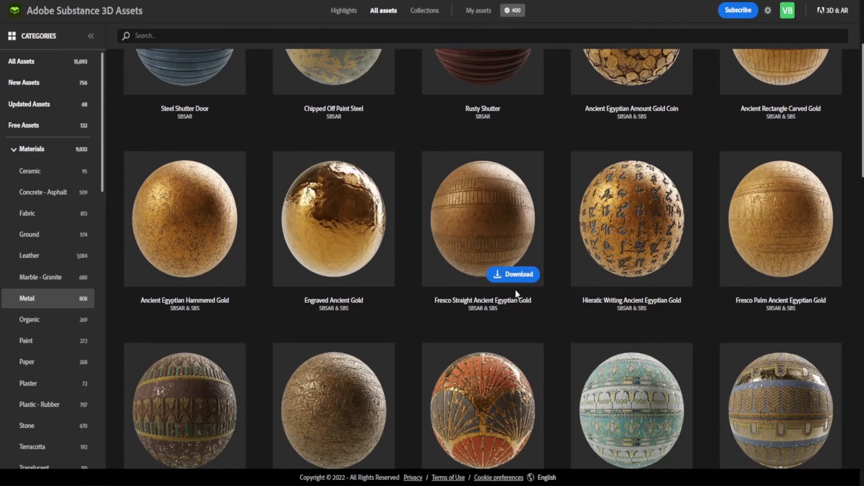
{"action": "scroll", "coordinate": [360, 288], "scroll_direction": "down", "scroll_amount": 3}
{"action": "scroll", "coordinate": [356, 288], "scroll_direction": "down", "scroll_amount": 5}
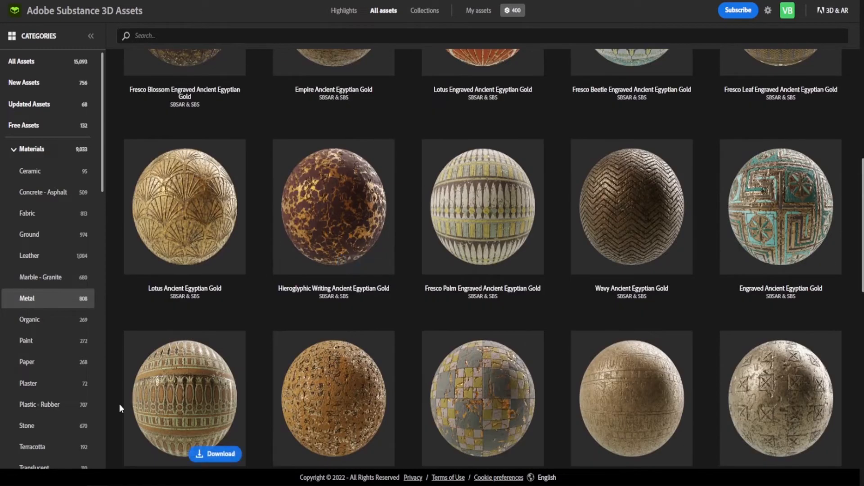
{"action": "left_click", "coordinate": [43, 425]}
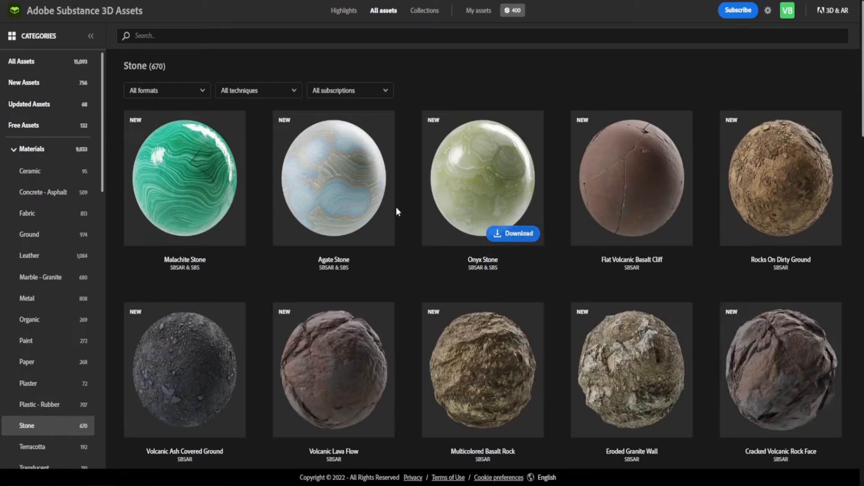
{"action": "scroll", "coordinate": [402, 185], "scroll_direction": "down", "scroll_amount": 4}
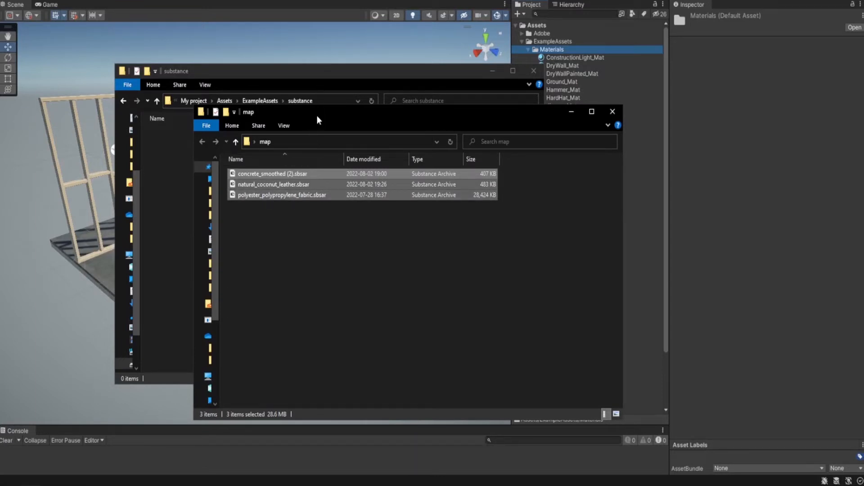
Copy the three .sbsar files from the map folder into the project's substance folder and return to Unity.
{"action": "left_click_drag", "start_coordinate": [317, 116], "coordinate": [532, 130]}
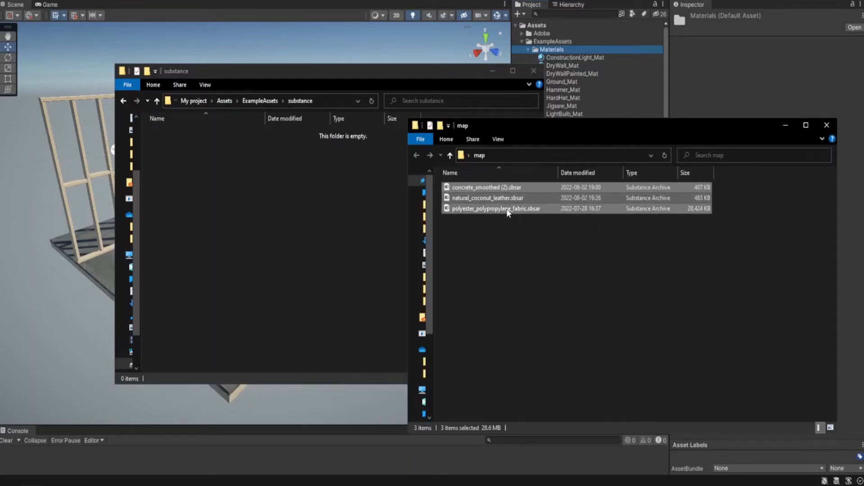
{"action": "left_click", "coordinate": [339, 210]}
{"action": "key", "text": "ctrl+v"}
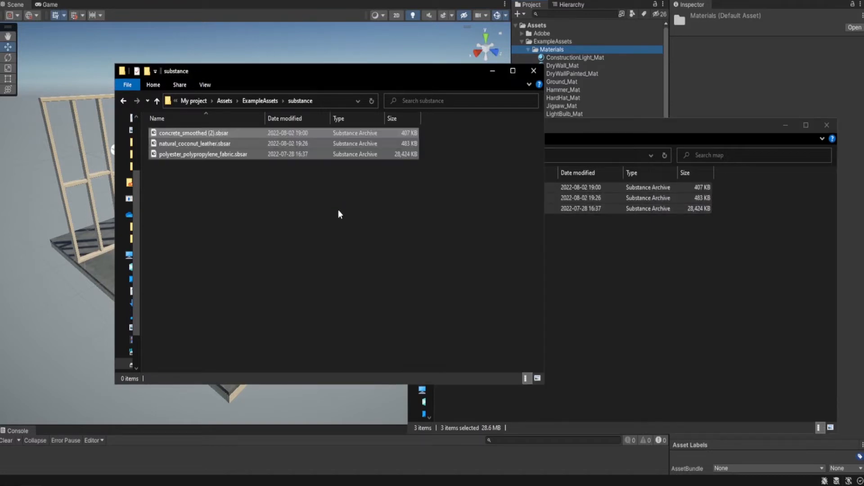
{"action": "left_click", "coordinate": [785, 125]}
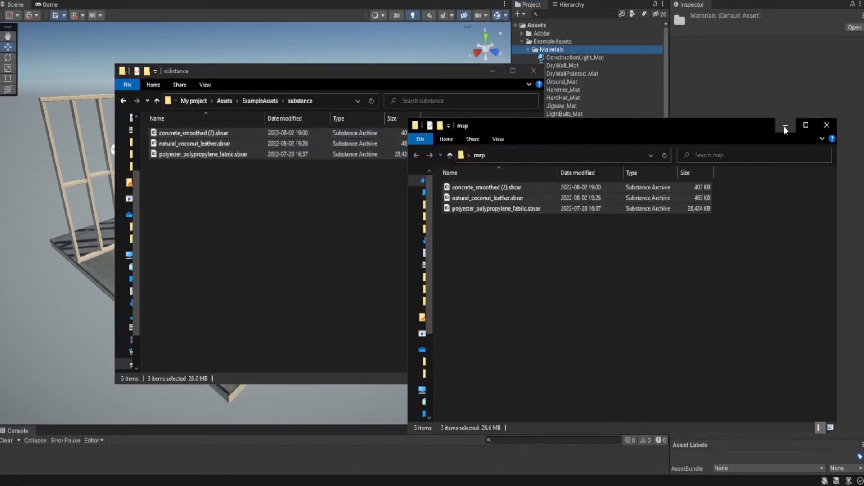
{"action": "left_click", "coordinate": [614, 117]}
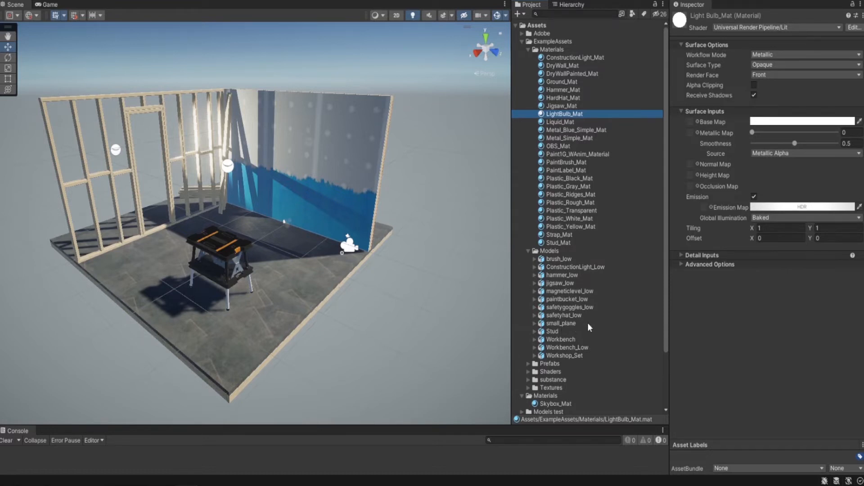
Expand the substance folder and its concrete_smoothed (2)_graph_0 subfolder, and examine the properties of the generated material and graph_0.
{"action": "left_click", "coordinate": [553, 380]}
{"action": "left_click", "coordinate": [528, 380]}
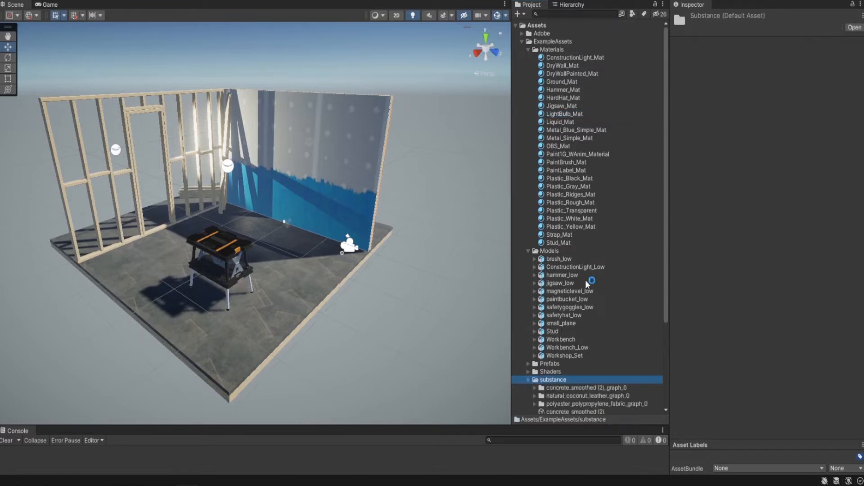
{"action": "scroll", "coordinate": [589, 256], "scroll_direction": "down", "scroll_amount": 5}
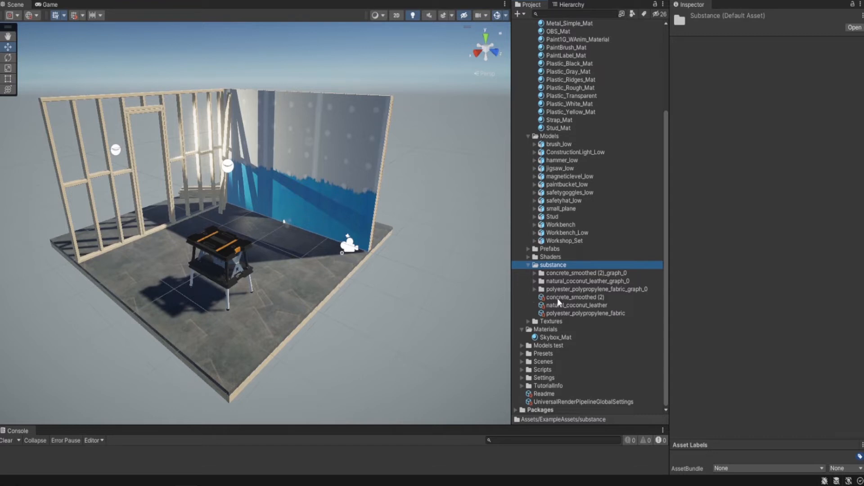
{"action": "left_click", "coordinate": [536, 273]}
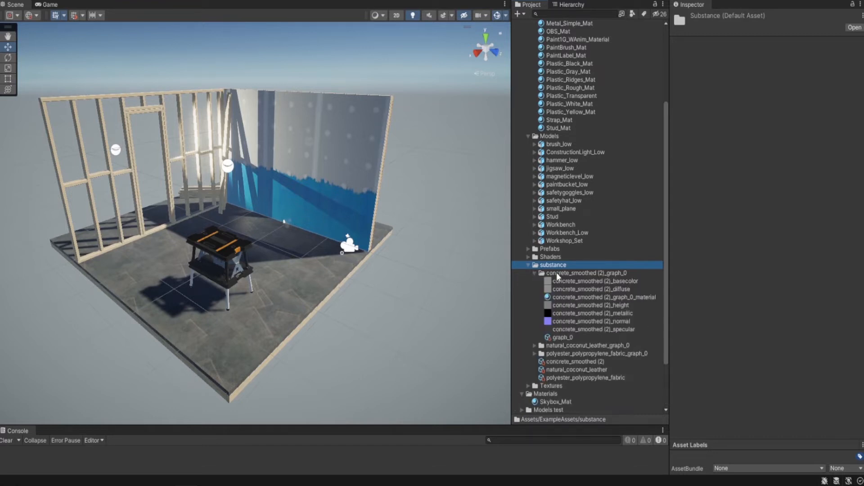
{"action": "left_click", "coordinate": [580, 298]}
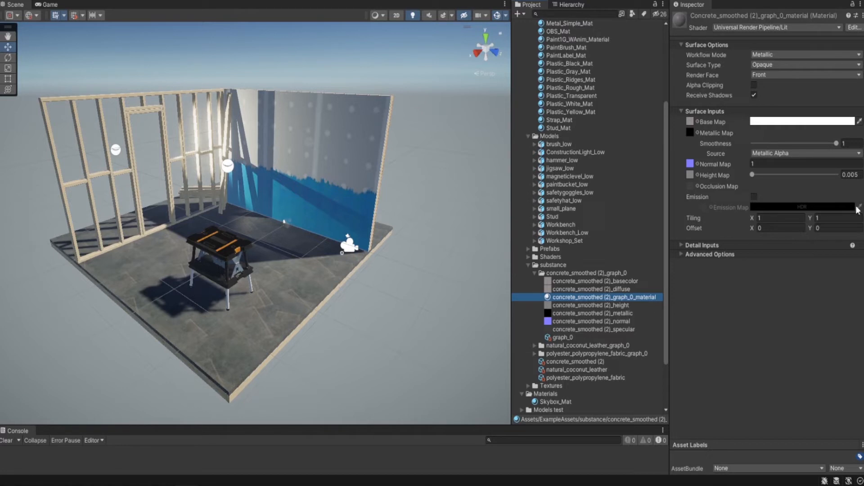
{"action": "left_click", "coordinate": [563, 337]}
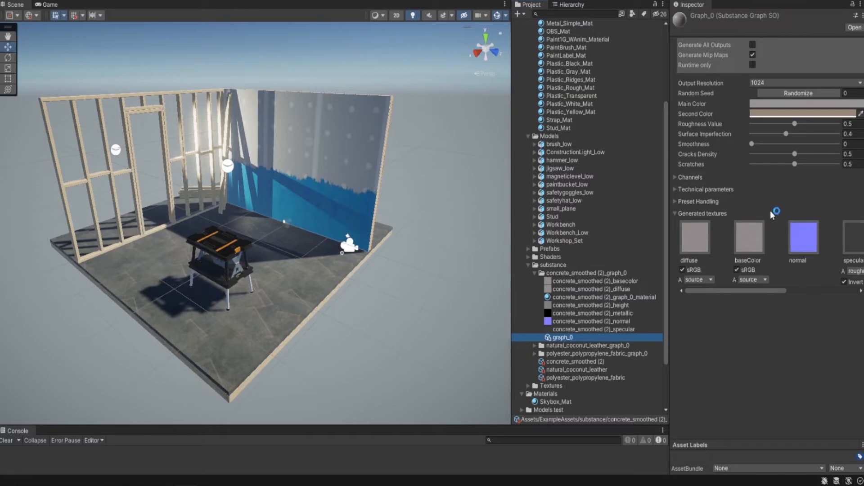
Switch to File Explorer and open concrete_smoothed (2).sbsar from the substance folder in the Substance viewer.
{"action": "mouse_move", "coordinate": [207, 485]}
{"action": "mouse_move", "coordinate": [122, 485]}
{"action": "left_click", "coordinate": [189, 456]}
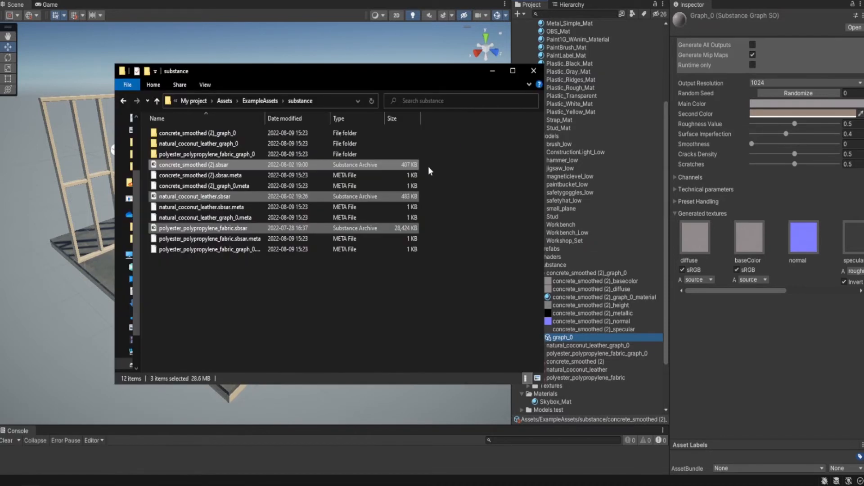
{"action": "left_click", "coordinate": [330, 277]}
{"action": "left_click", "coordinate": [200, 165]}
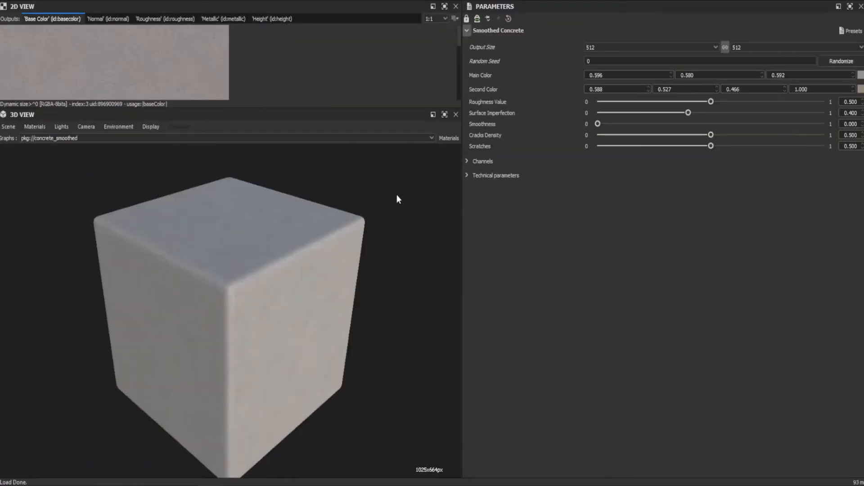
Expand the concrete's Technical parameters and Channels in the viewer, and compare with the Technical parameters of graph_0 in Unity.
{"action": "left_click", "coordinate": [469, 176]}
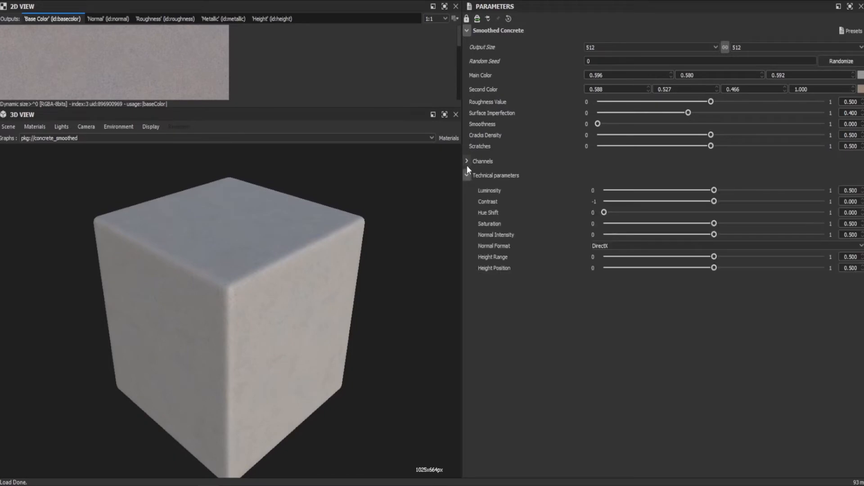
{"action": "left_click", "coordinate": [467, 162]}
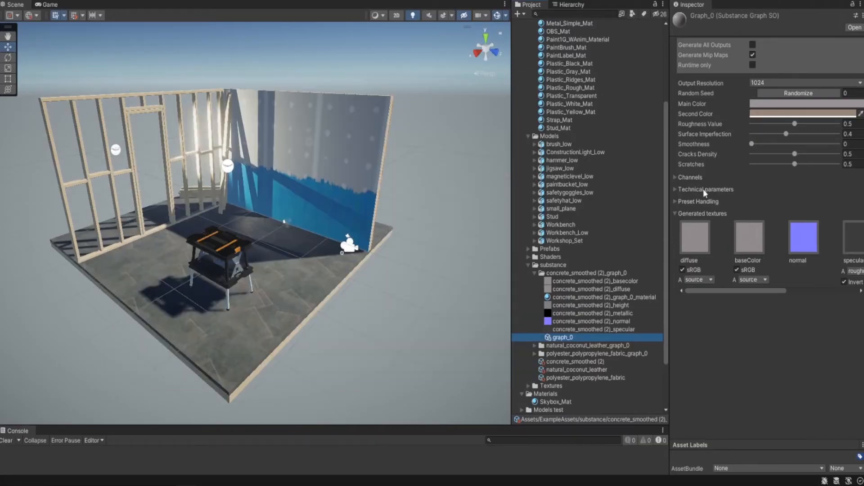
{"action": "left_click", "coordinate": [676, 190]}
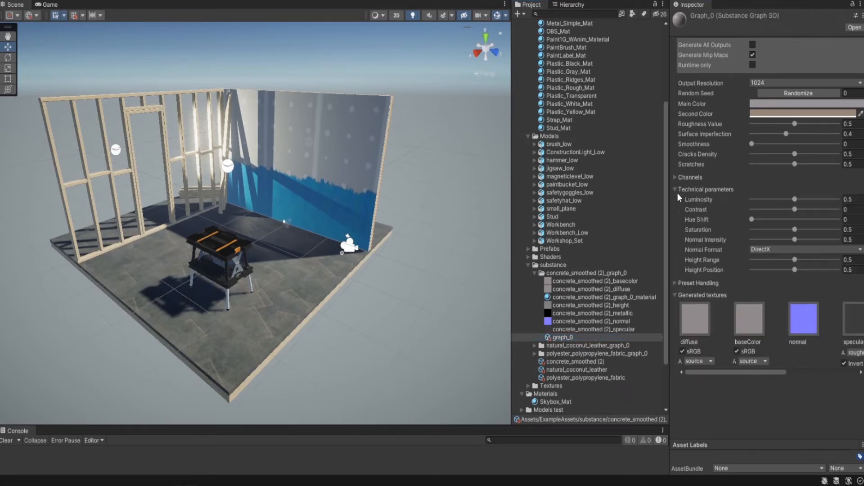
Dock the material preview beside the Scene view and set graph_0's Luminosity to 0.749 and Roughness Value to 0.33.
{"action": "left_click", "coordinate": [675, 178]}
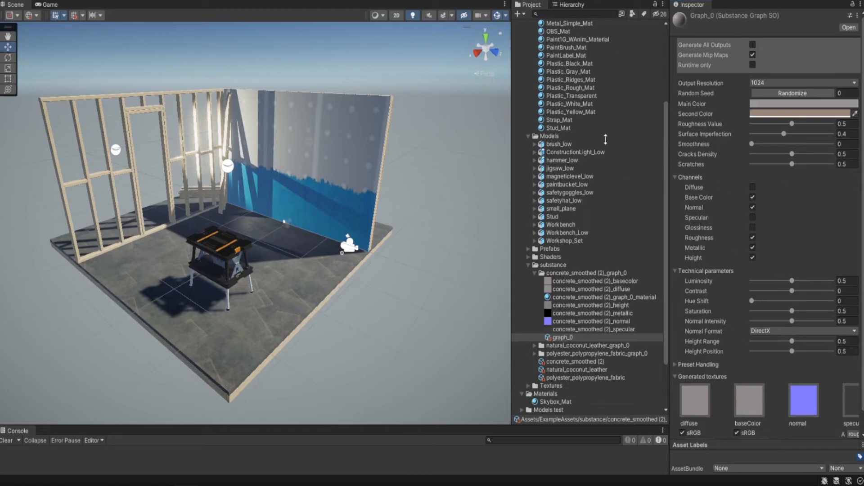
{"action": "left_click_drag", "start_coordinate": [863, 135], "coordinate": [465, 107]}
{"action": "left_click_drag", "start_coordinate": [792, 282], "coordinate": [814, 291]}
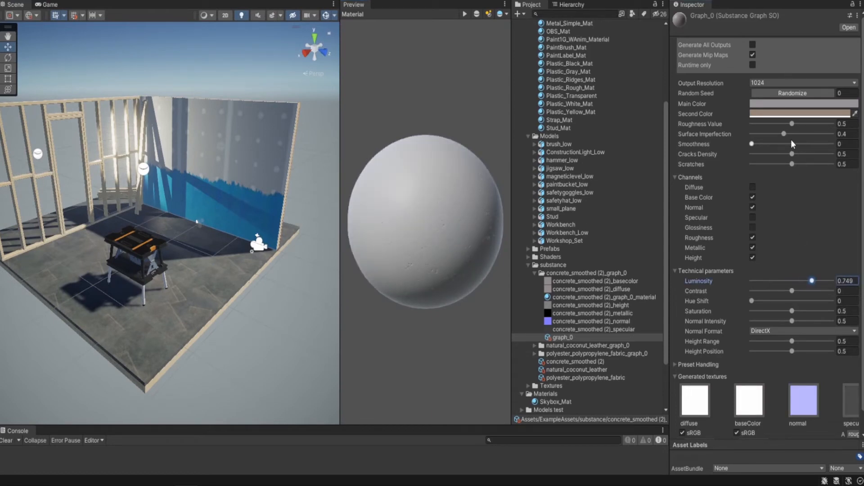
{"action": "mouse_move", "coordinate": [792, 124]}
{"action": "left_mouse_down"}
{"action": "mouse_move", "coordinate": [805, 126]}
{"action": "mouse_move", "coordinate": [772, 119]}
{"action": "mouse_move", "coordinate": [779, 126]}
{"action": "left_mouse_up"}
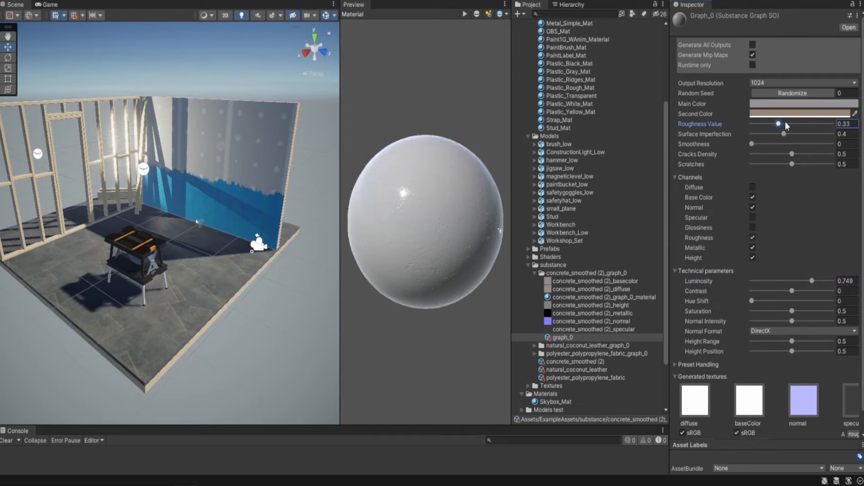
Set graph_0's Main Color to magenta E517B2 and its Second Color to orange.
{"action": "left_click", "coordinate": [765, 104]}
{"action": "left_click_drag", "start_coordinate": [819, 176], "coordinate": [830, 161]}
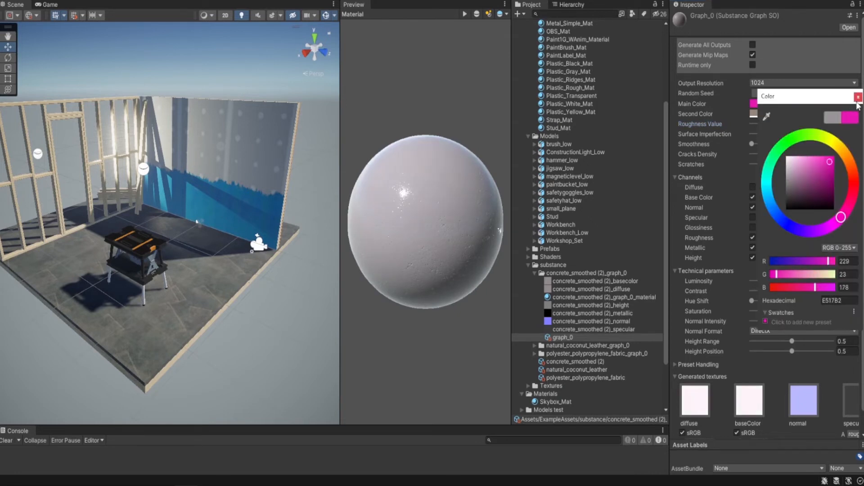
{"action": "left_click", "coordinate": [858, 98]}
{"action": "left_click", "coordinate": [774, 114]}
{"action": "left_click", "coordinate": [816, 184]}
{"action": "left_click_drag", "start_coordinate": [819, 185], "coordinate": [831, 173]}
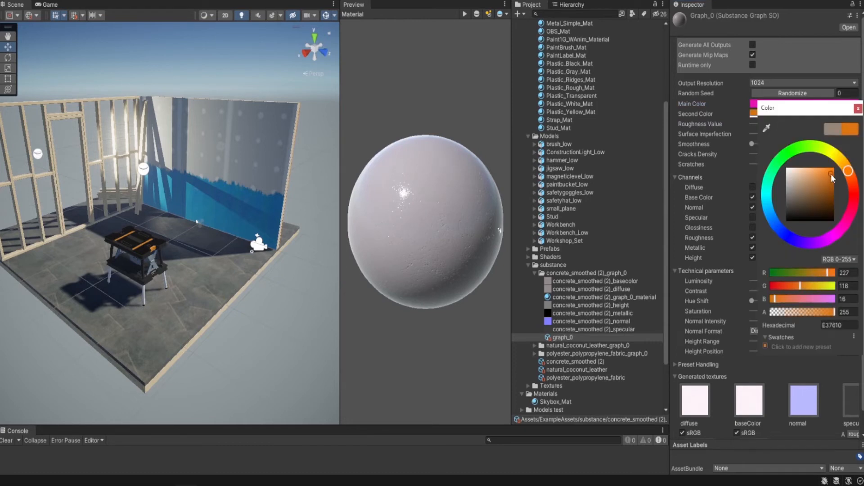
{"action": "left_click", "coordinate": [858, 108]}
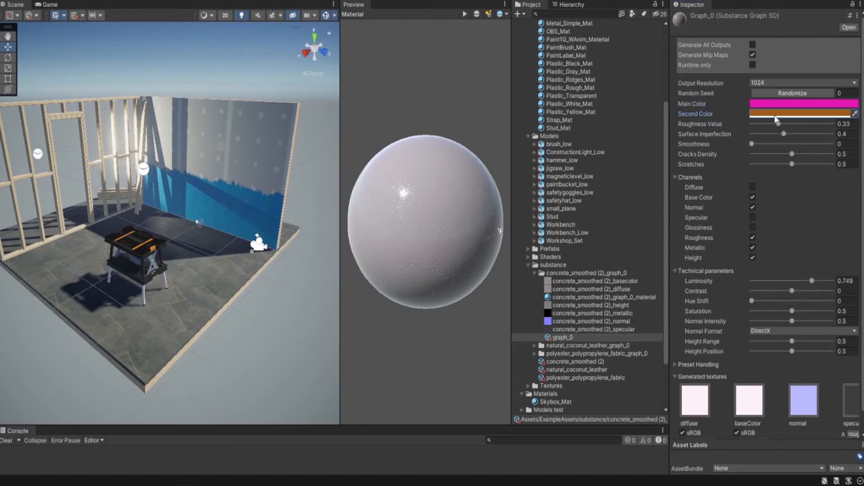
Check the generated concrete_smoothed (2)_graph_0_material and apply it to the floor of the workshop scene.
{"action": "left_click", "coordinate": [581, 298]}
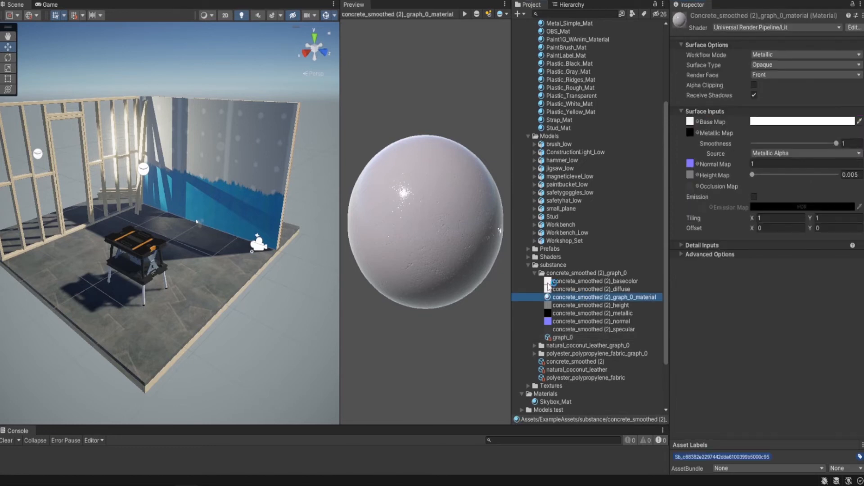
{"action": "left_click", "coordinate": [558, 337]}
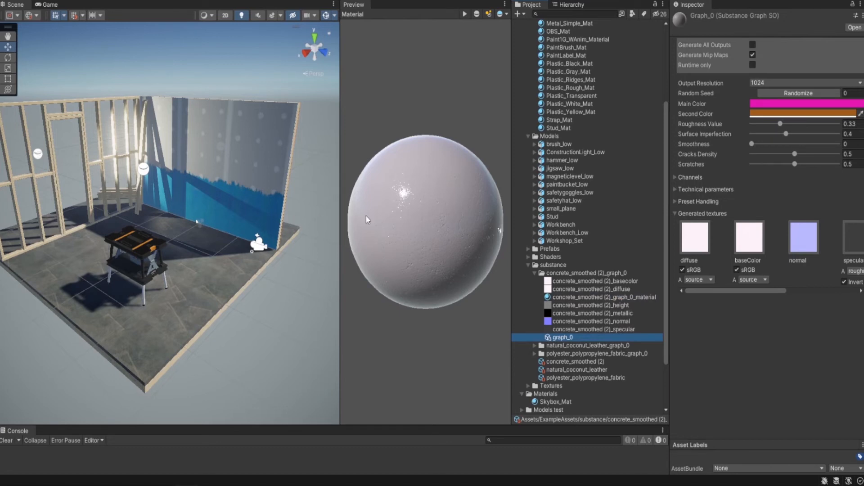
{"action": "left_click_drag", "start_coordinate": [561, 298], "coordinate": [175, 333]}
{"action": "middle_click_drag", "start_coordinate": [158, 345], "coordinate": [191, 330]}
{"action": "scroll", "coordinate": [202, 313], "scroll_direction": "up", "scroll_amount": 3}
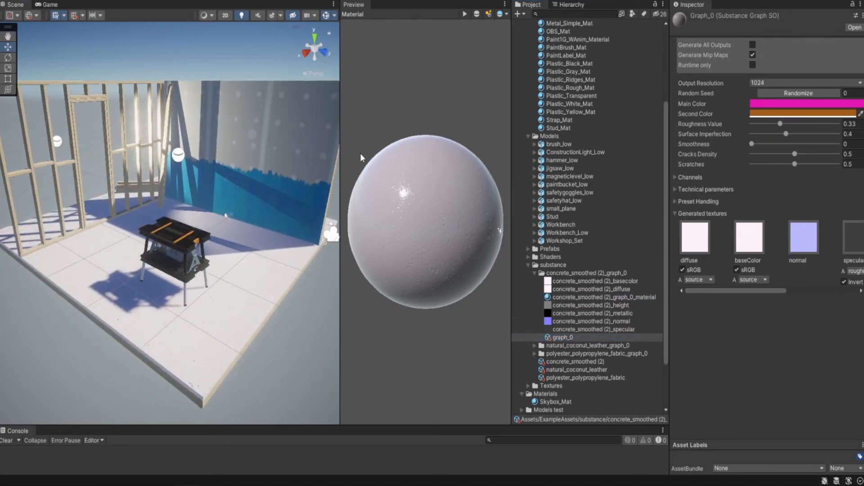
Remove the material preview from beside the Scene view and widen the Scene view to show the workshop floor.
{"action": "left_click_drag", "start_coordinate": [358, 4], "coordinate": [360, 27]}
{"action": "left_click_drag", "start_coordinate": [499, 230], "coordinate": [566, 306]}
{"action": "scroll", "coordinate": [297, 332], "scroll_direction": "up", "scroll_amount": 3}
{"action": "middle_click_drag", "start_coordinate": [290, 370], "coordinate": [293, 339]}
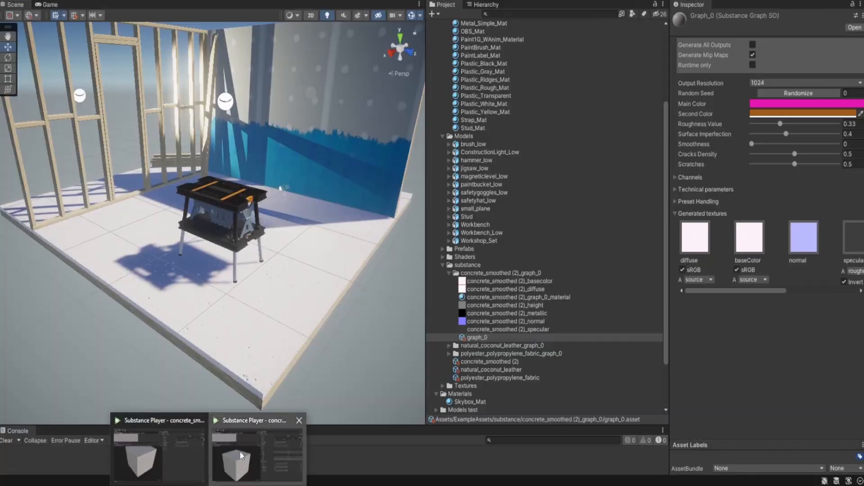
{"action": "left_click", "coordinate": [240, 451]}
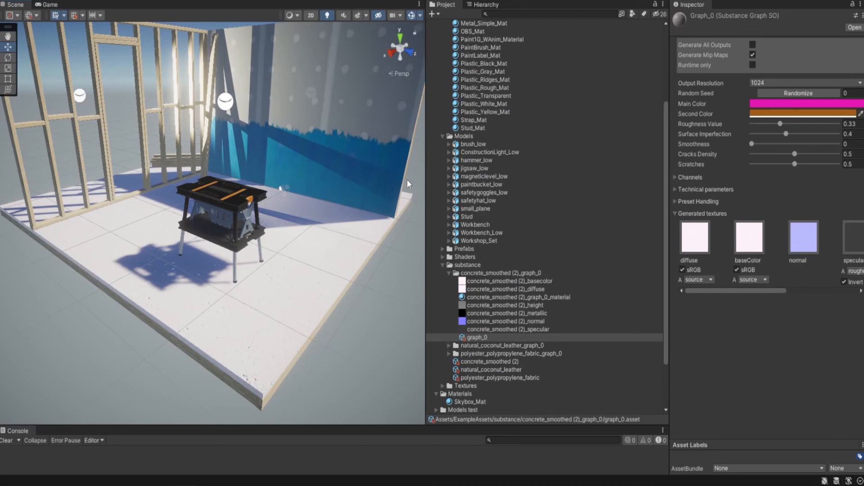
{"action": "left_click_drag", "start_coordinate": [425, 193], "coordinate": [484, 202]}
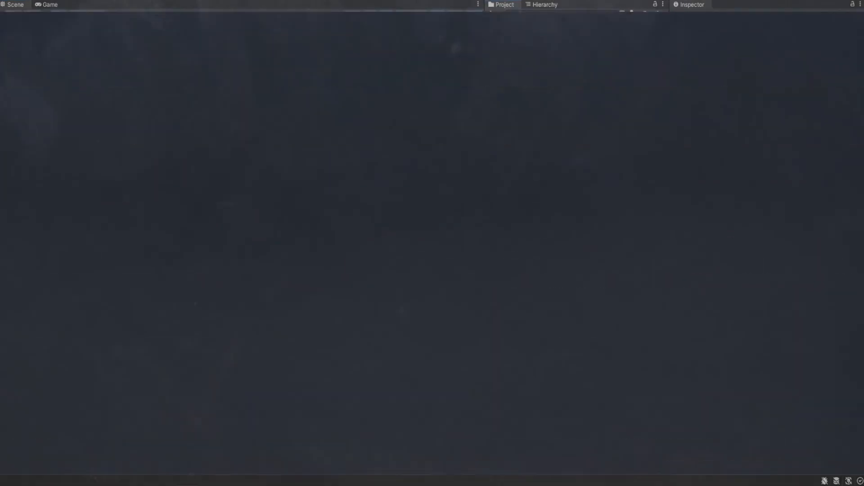